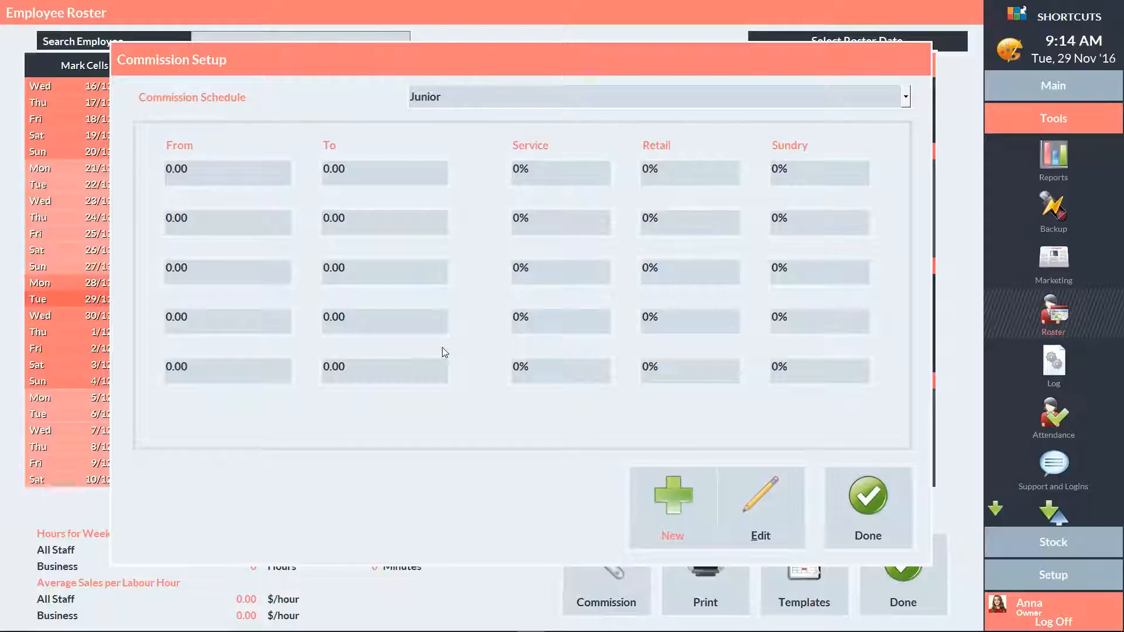
Step: Finish the Junior commission schedule and confirm Yes to save its changes
{"action": "left_click", "coordinate": [868, 501]}
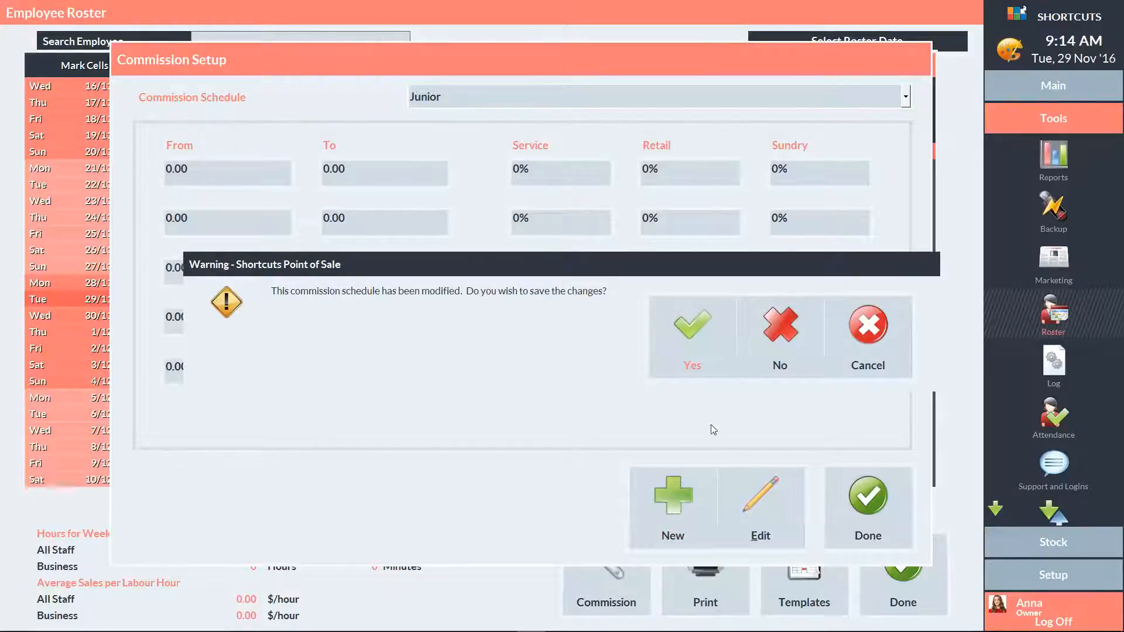
{"action": "left_click", "coordinate": [691, 334]}
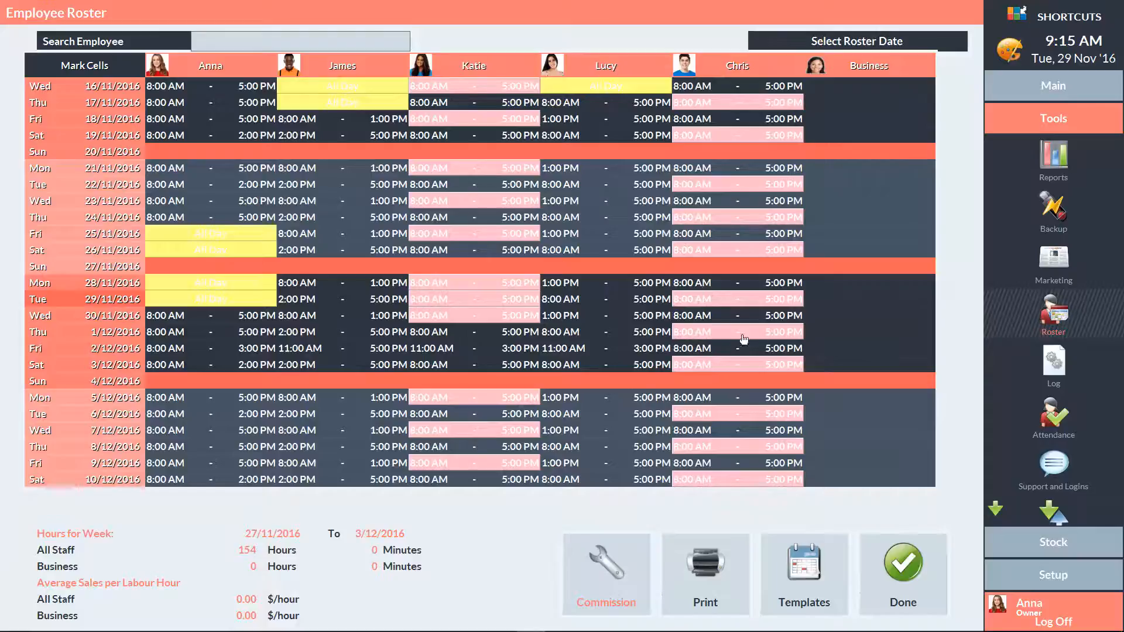
Step: In the employee setup, assign the Junior commission schedule to the Therapist employee
{"action": "left_click", "coordinate": [1036, 574]}
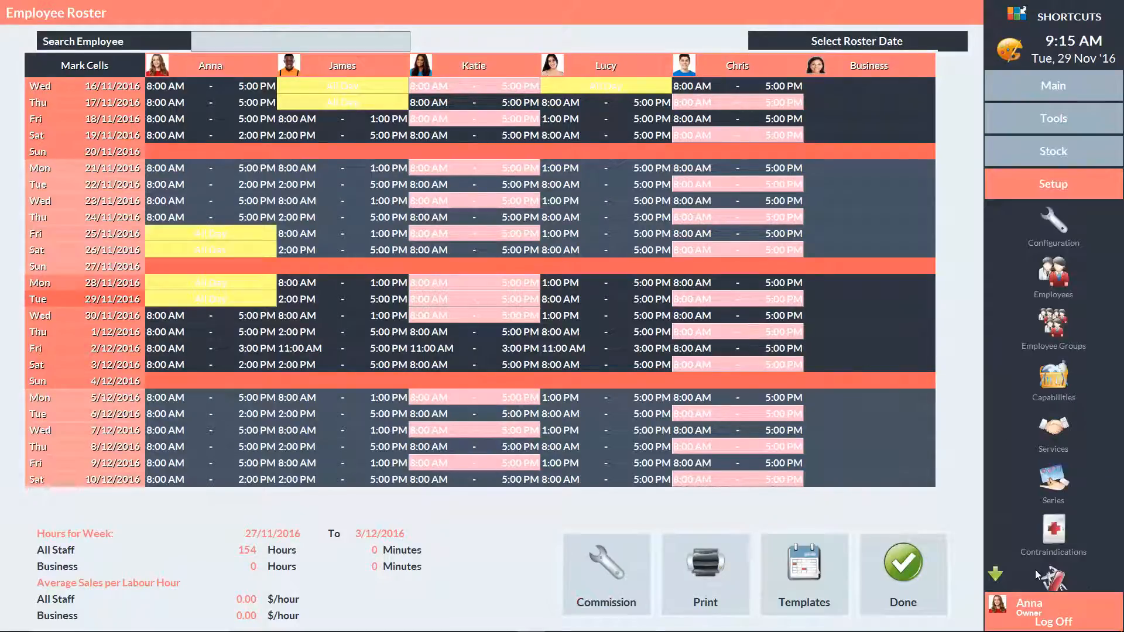
{"action": "left_click", "coordinate": [1037, 280]}
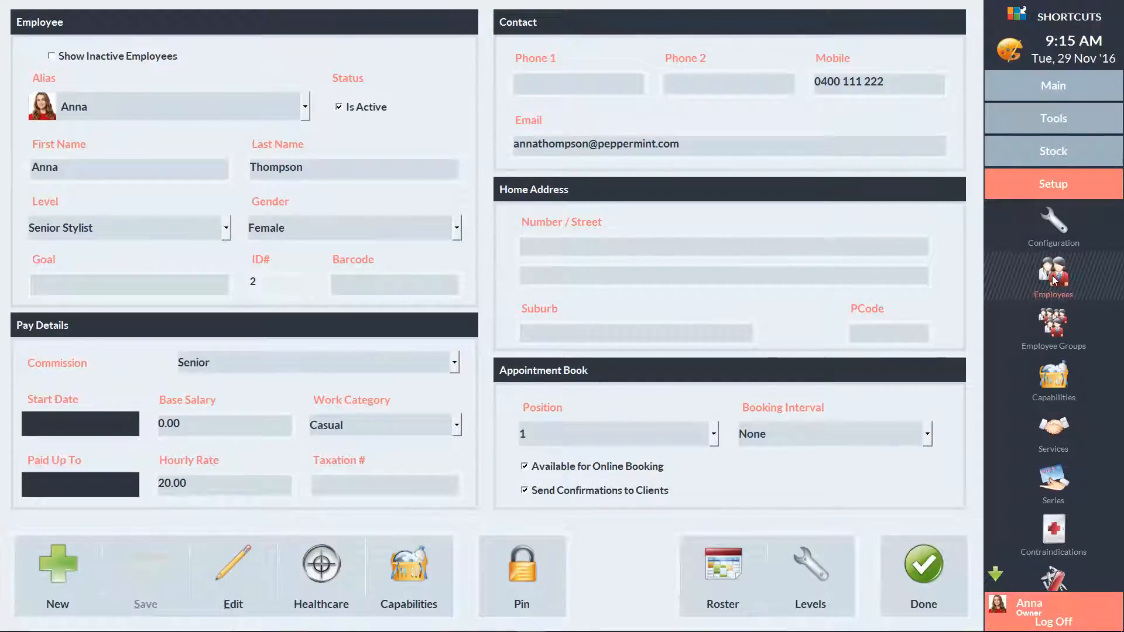
{"action": "left_click", "coordinate": [160, 107]}
{"action": "left_click", "coordinate": [117, 337]}
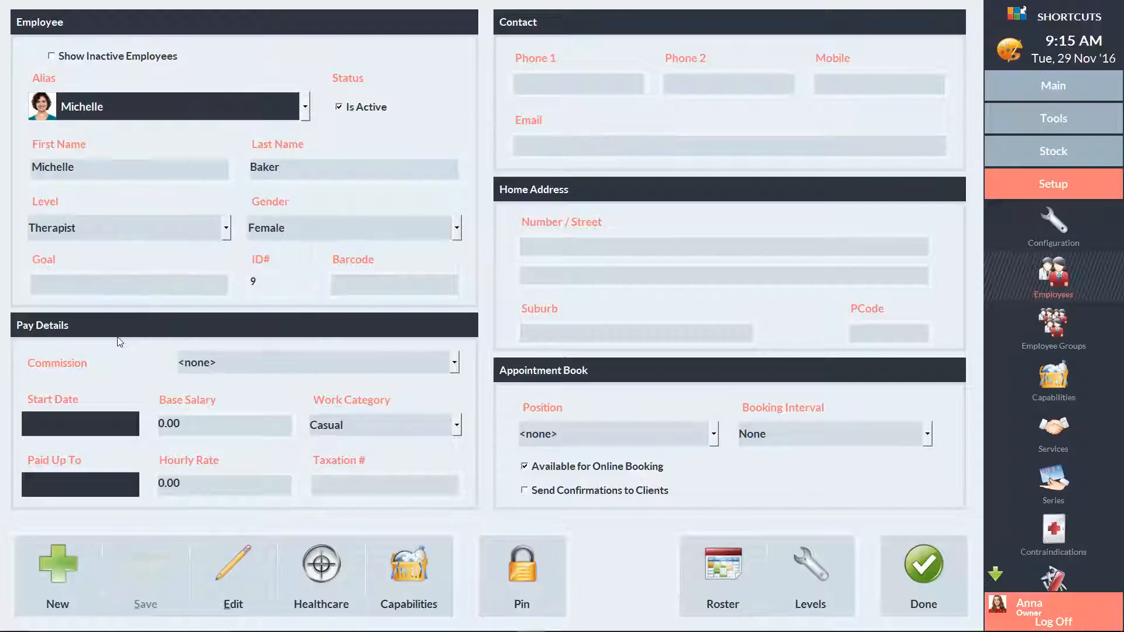
{"action": "left_click", "coordinate": [233, 362]}
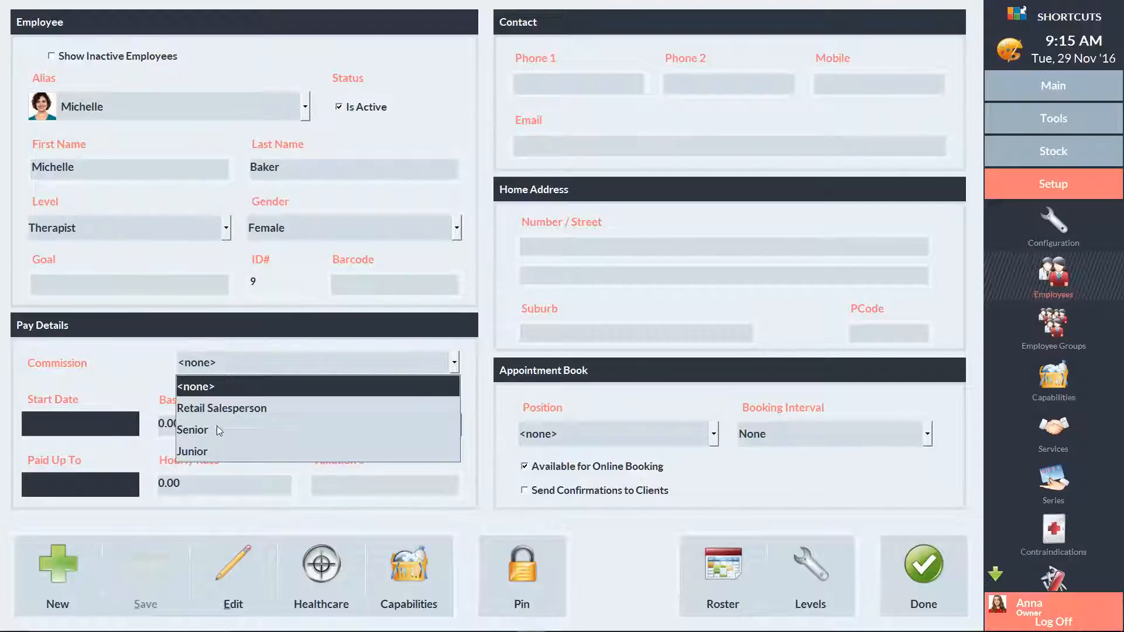
{"action": "left_click", "coordinate": [216, 448]}
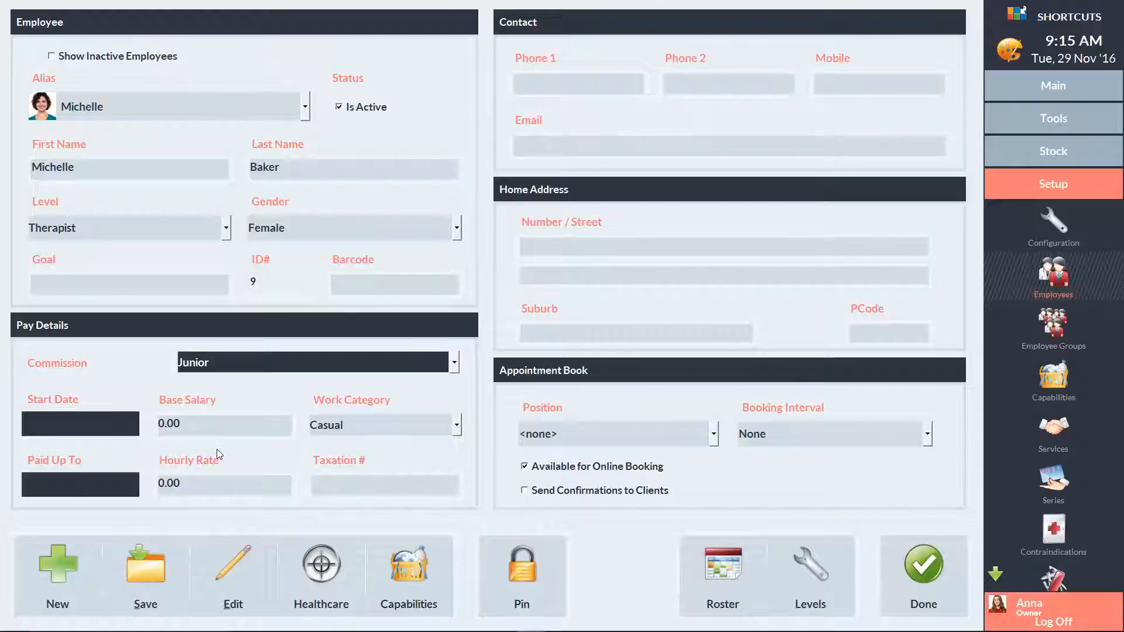
Step: Change her hourly rate to 20 and save the employee record
{"action": "left_click", "coordinate": [184, 483]}
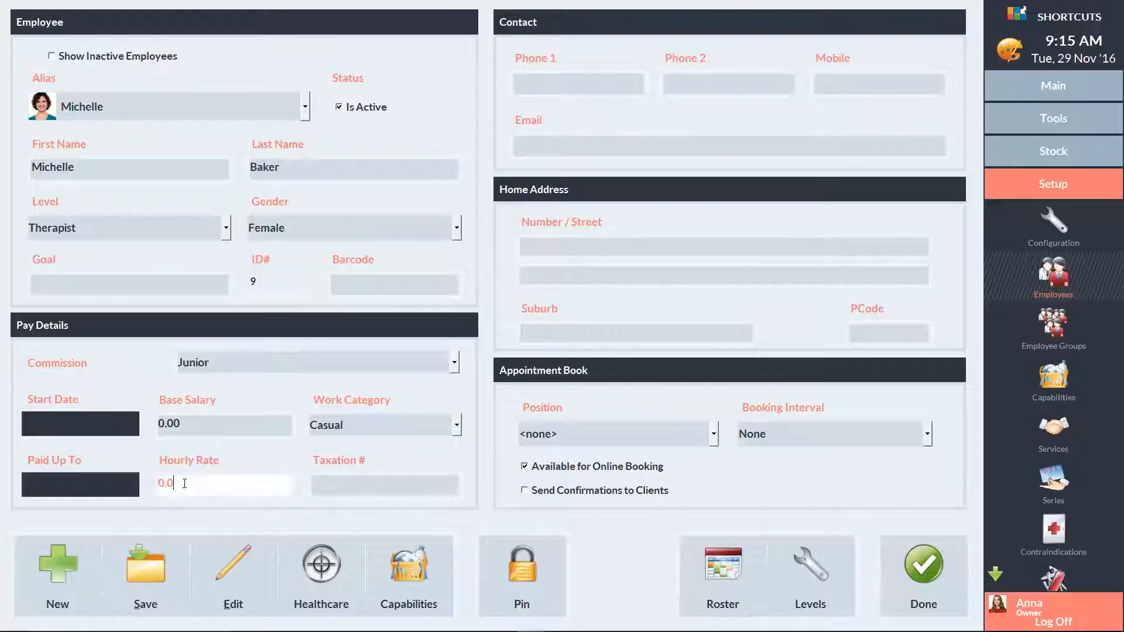
{"action": "key", "text": "BackSpace"}
{"action": "key", "text": "BackSpace"}
{"action": "key", "text": "BackSpace"}
{"action": "key", "text": "BackSpace"}
{"action": "type", "text": "20"}
{"action": "left_click", "coordinate": [143, 569]}
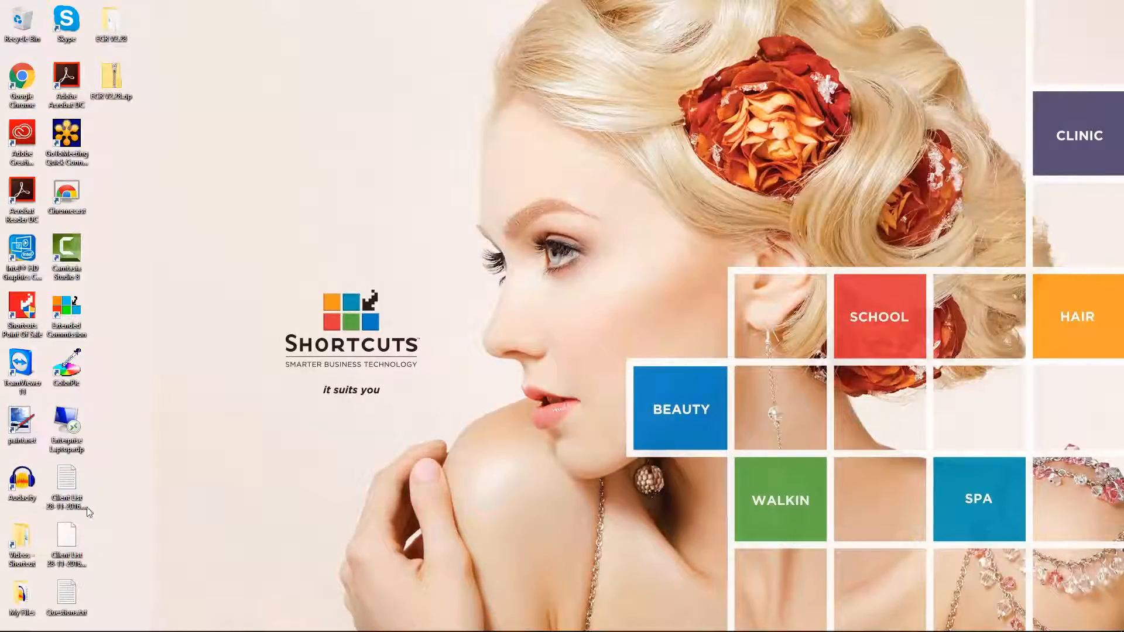
Step: Launch Extended Commission from the desktop and enter the PIN
{"action": "double_click", "coordinate": [68, 314]}
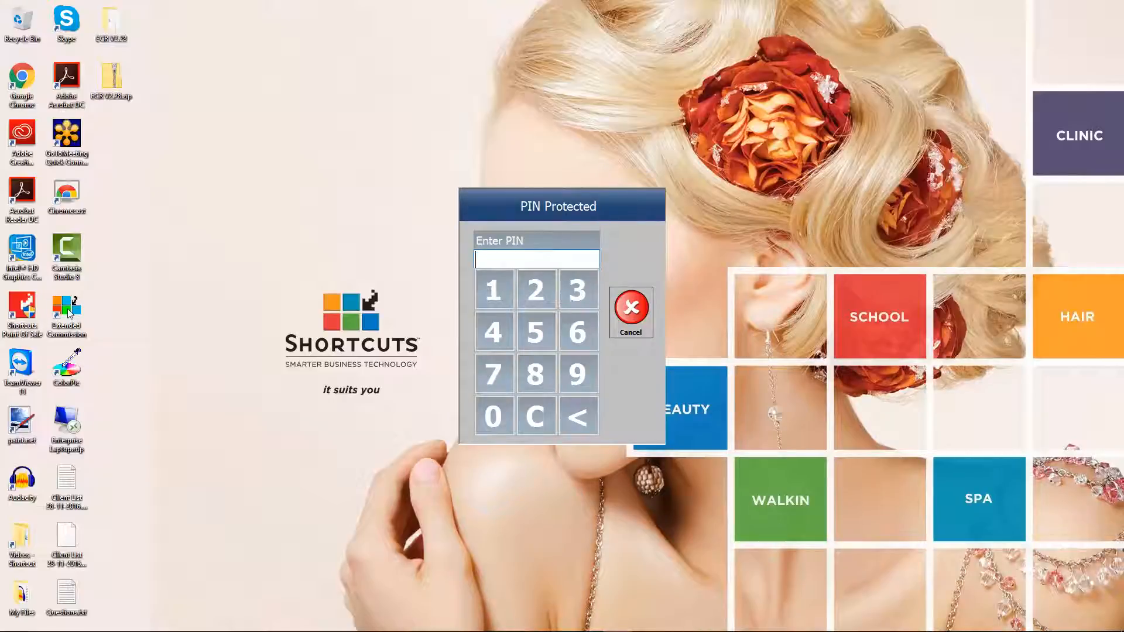
{"action": "type", "text": "****"}
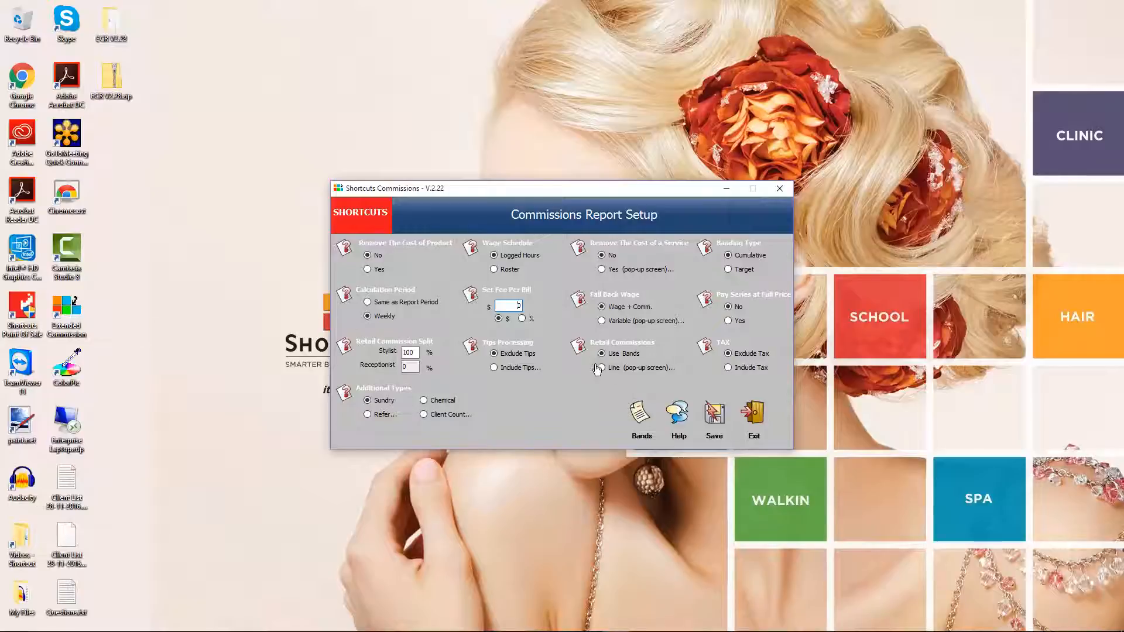
Step: Open the bands for the Retail Salesperson structure and set them to Retail type
{"action": "left_click", "coordinate": [638, 416]}
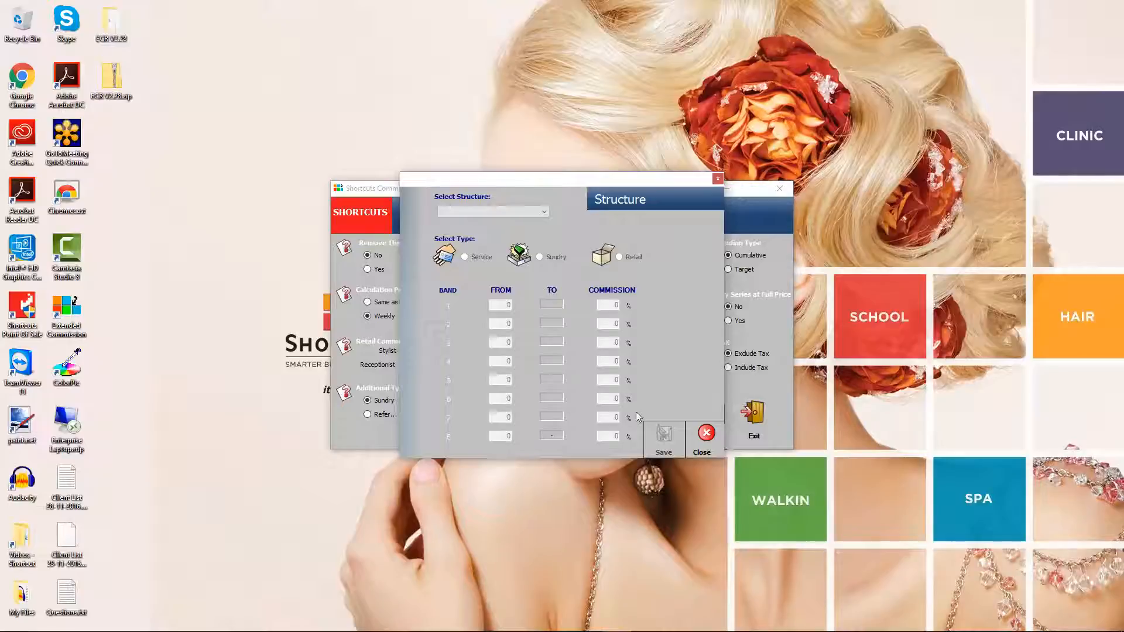
{"action": "left_click", "coordinate": [539, 212]}
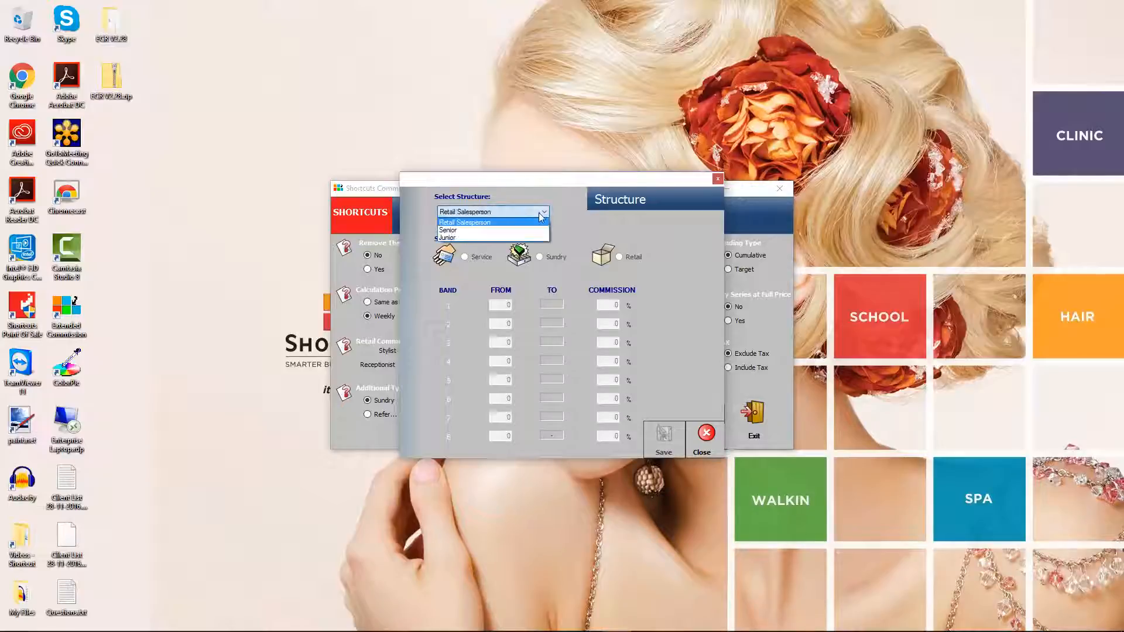
{"action": "left_click", "coordinate": [495, 222]}
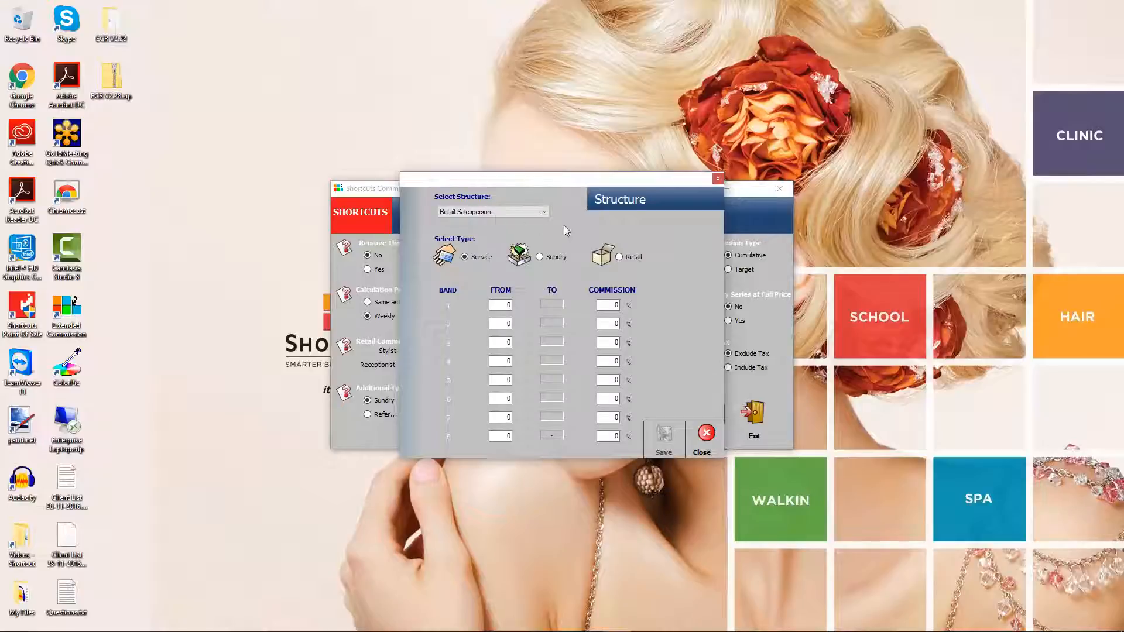
{"action": "left_click", "coordinate": [620, 256]}
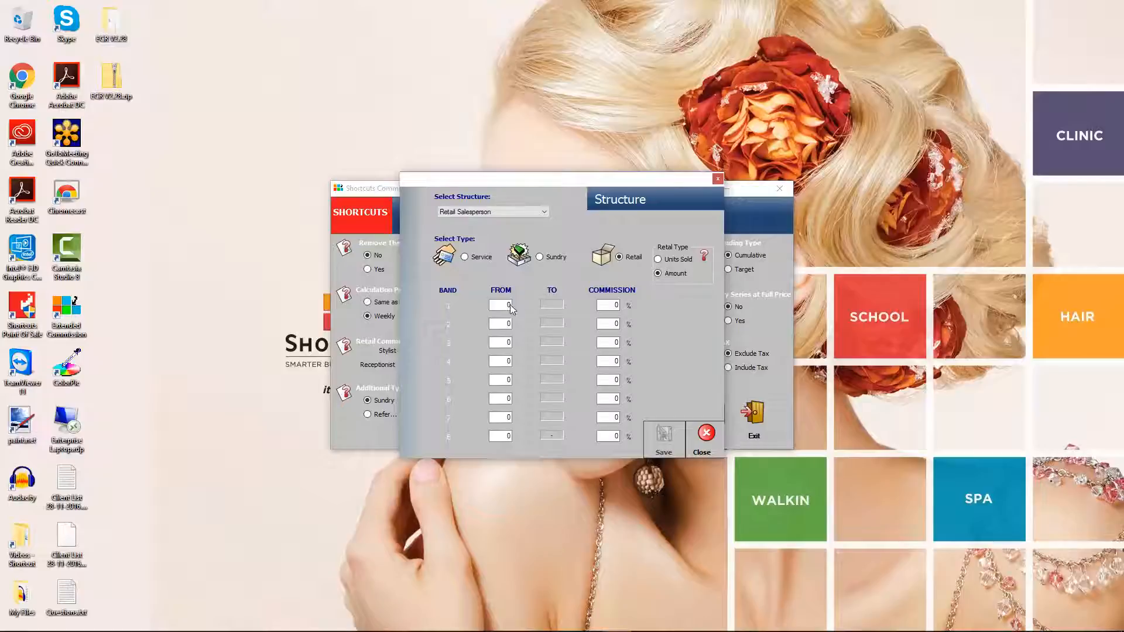
Step: Enter Retail Salesperson bands: 2% up to 500, 5% up to 1000, 10% up to 10000
{"action": "left_click", "coordinate": [506, 324]}
{"action": "type", "text": "500"}
{"action": "left_click", "coordinate": [603, 305]}
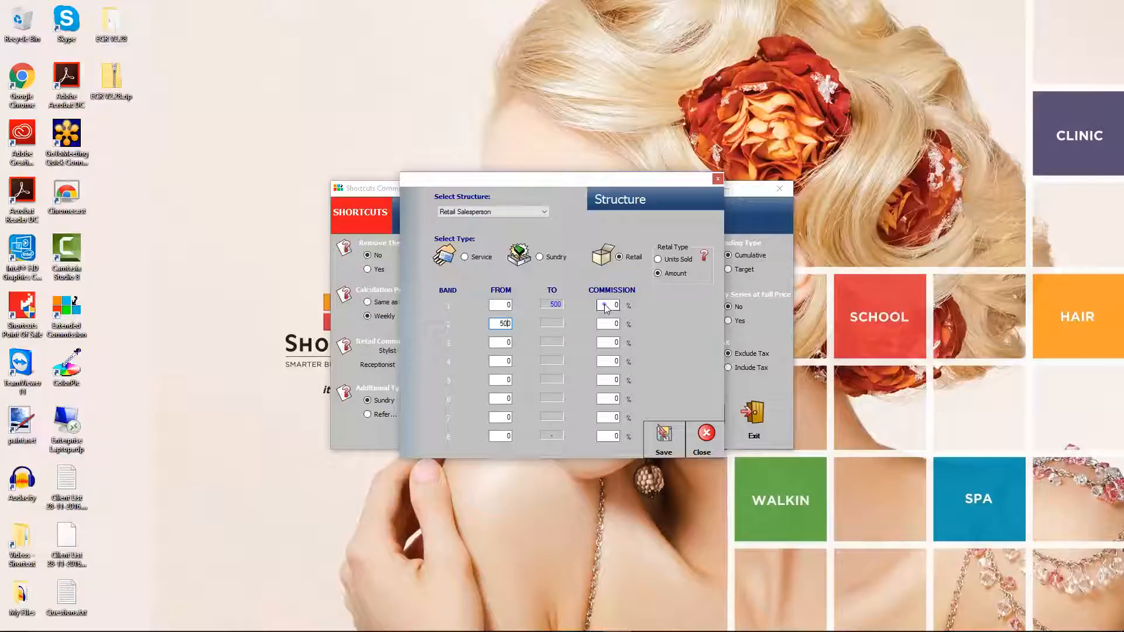
{"action": "type", "text": "2"}
{"action": "left_click", "coordinate": [503, 343]}
{"action": "type", "text": "1000"}
{"action": "left_click", "coordinate": [610, 323]}
{"action": "type", "text": "5"}
{"action": "left_click", "coordinate": [497, 361]}
{"action": "type", "text": "10000"}
{"action": "left_click", "coordinate": [609, 344]}
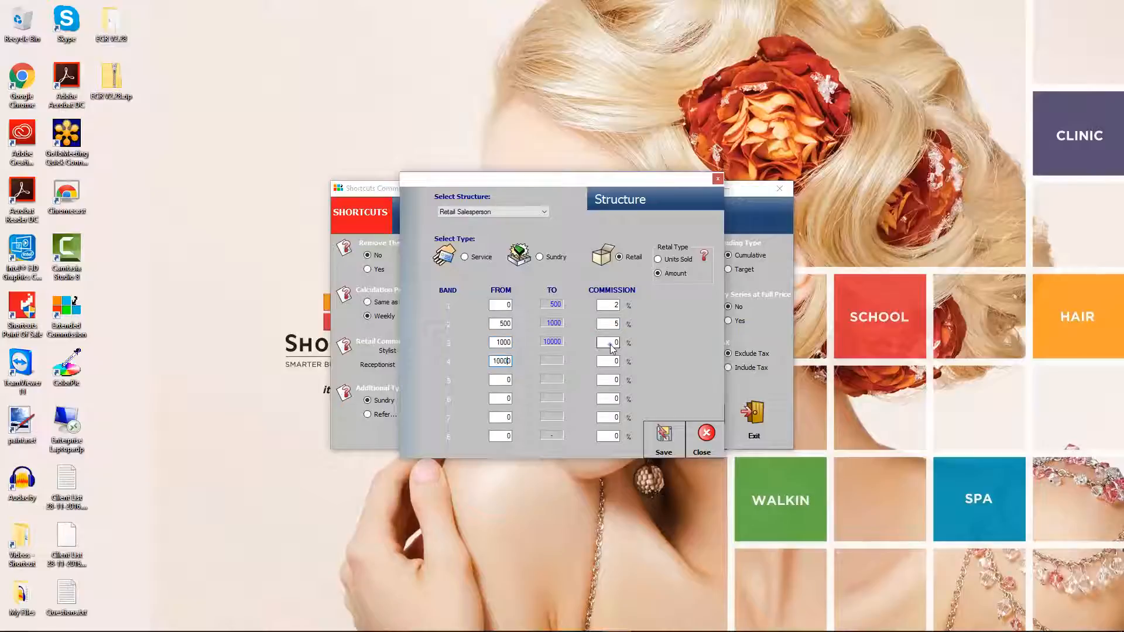
{"action": "type", "text": "10"}
Step: Save the retail commission bands and close the bands structure
{"action": "left_click", "coordinate": [662, 434]}
{"action": "left_click", "coordinate": [649, 323]}
{"action": "left_click", "coordinate": [704, 438]}
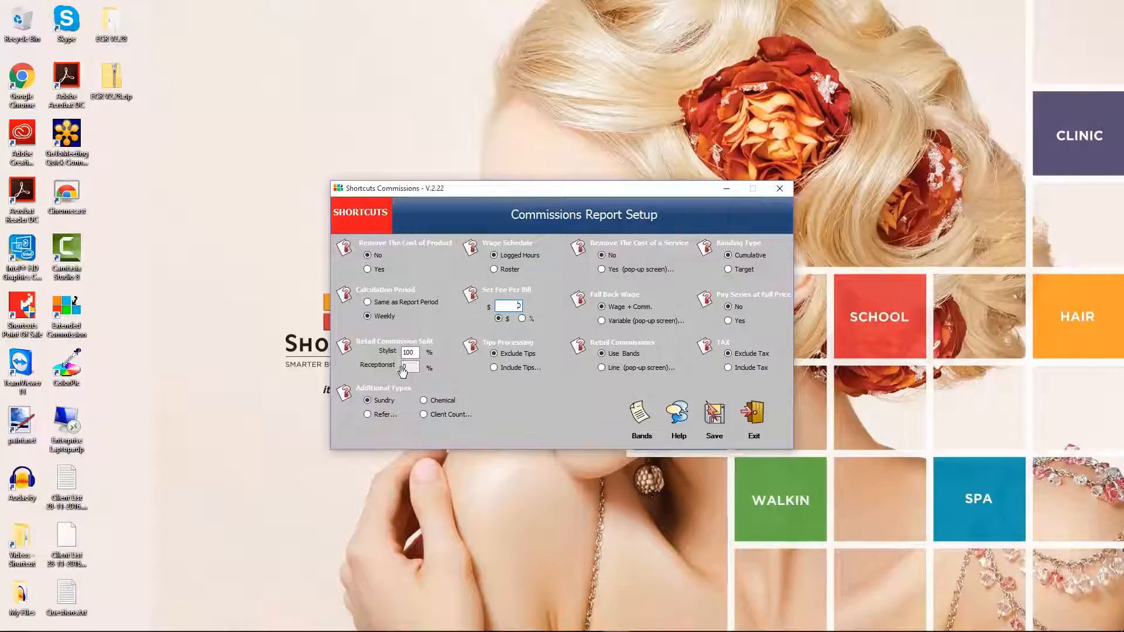
{"action": "left_click", "coordinate": [345, 250]}
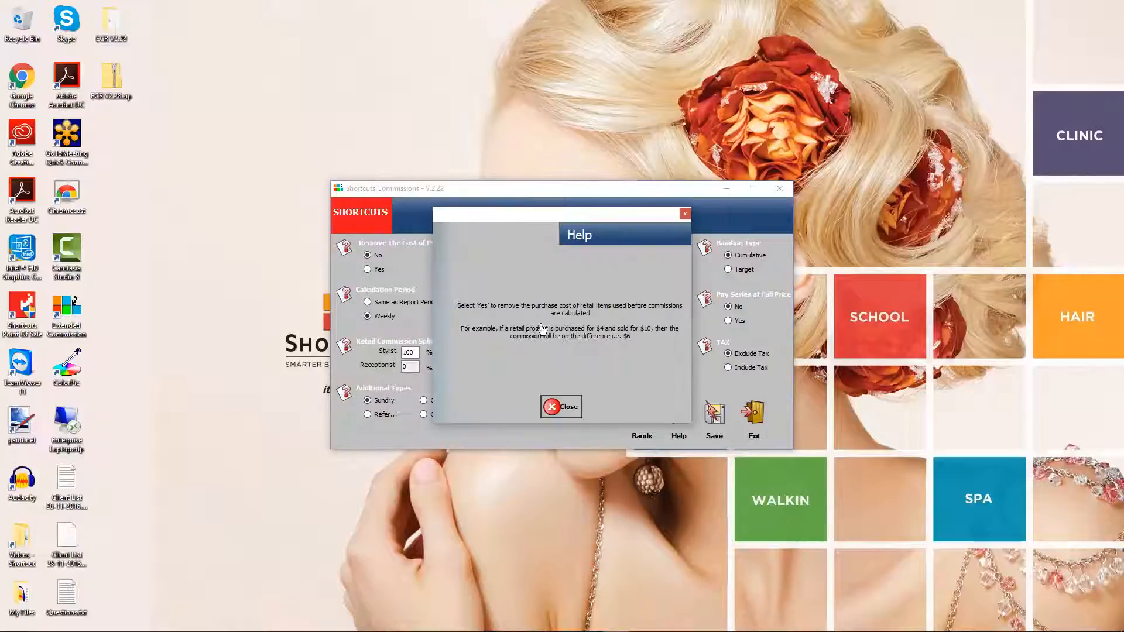
{"action": "left_click", "coordinate": [562, 405]}
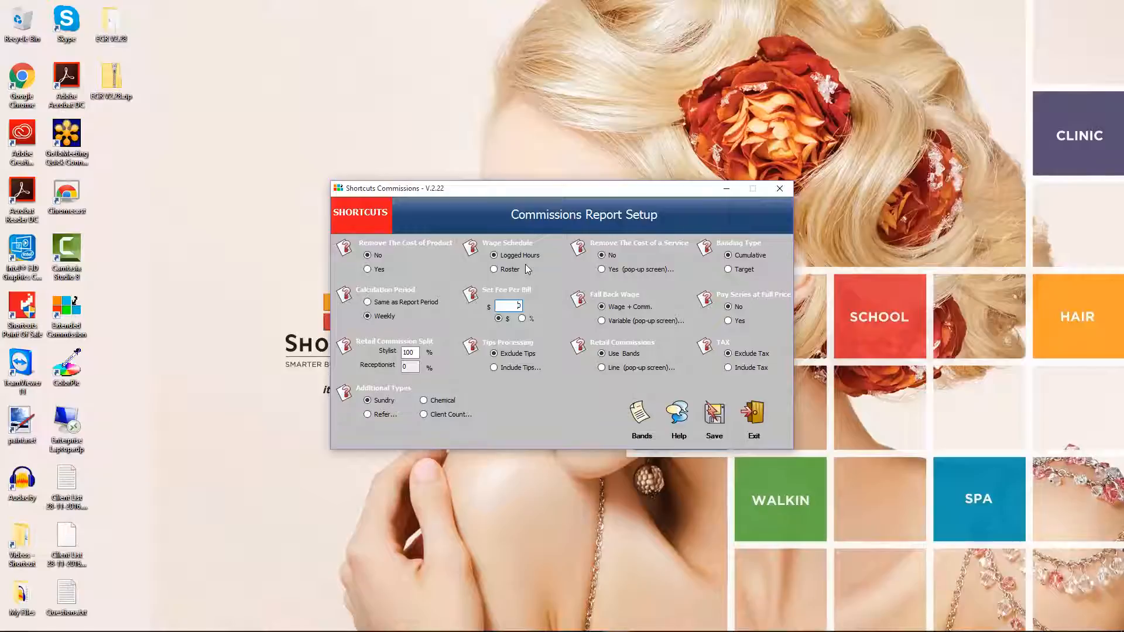
Step: Turn on service cost removal for Senior Stylist, applied to the first block only
{"action": "left_click", "coordinate": [602, 269]}
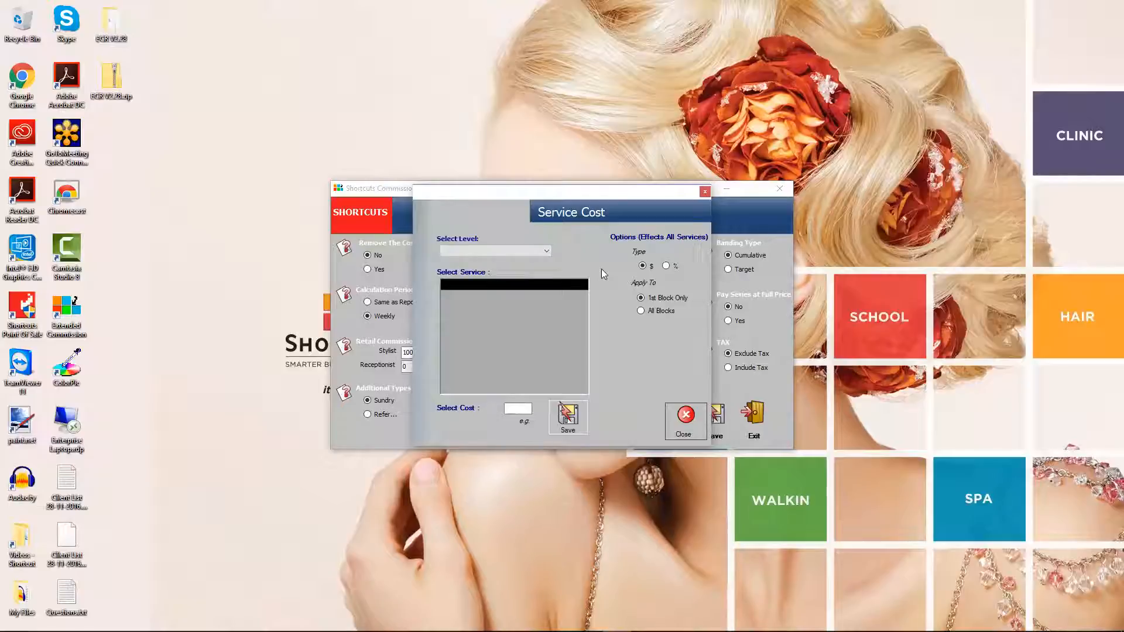
{"action": "left_click", "coordinate": [532, 253]}
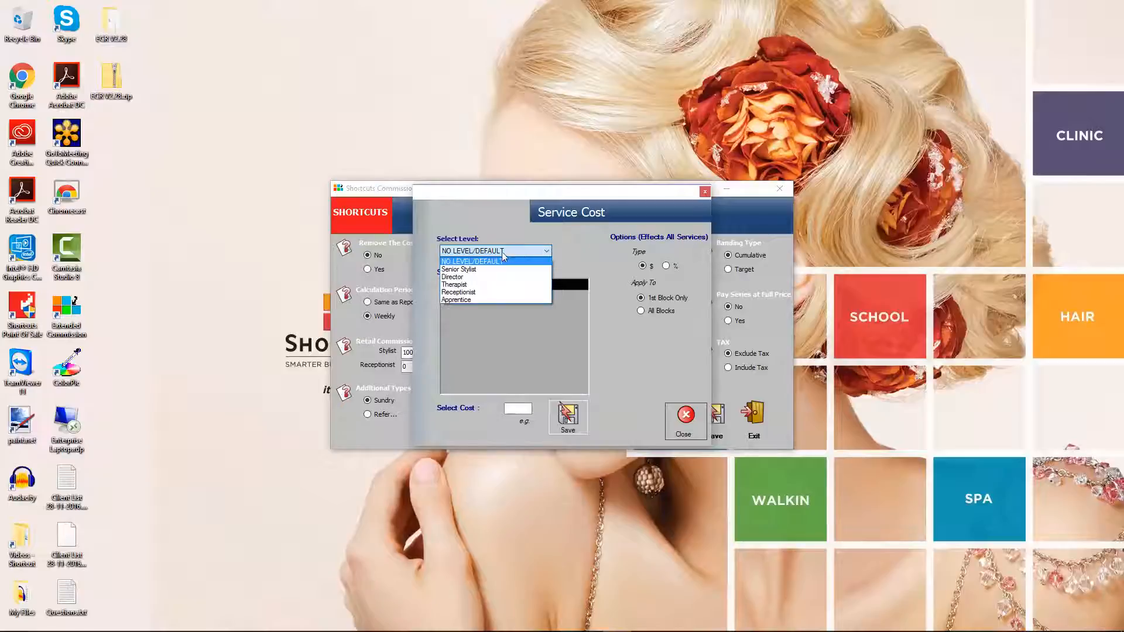
{"action": "left_click", "coordinate": [481, 271]}
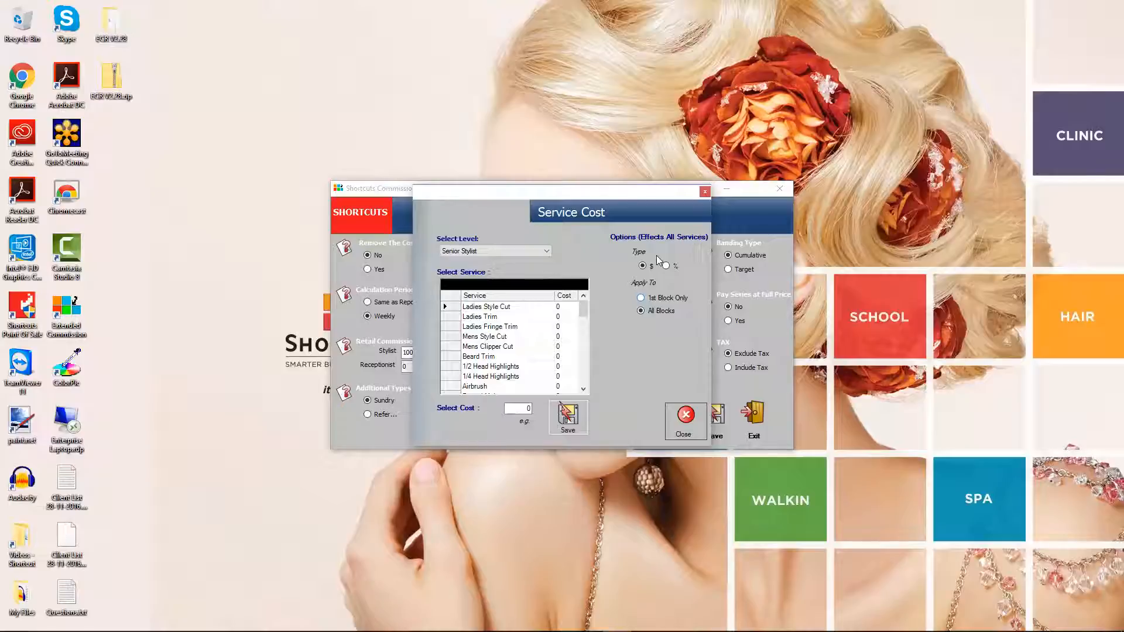
{"action": "left_click", "coordinate": [642, 299]}
Step: Set the 1/2 Head Highlights cost to 5 and save it
{"action": "left_click", "coordinate": [519, 367]}
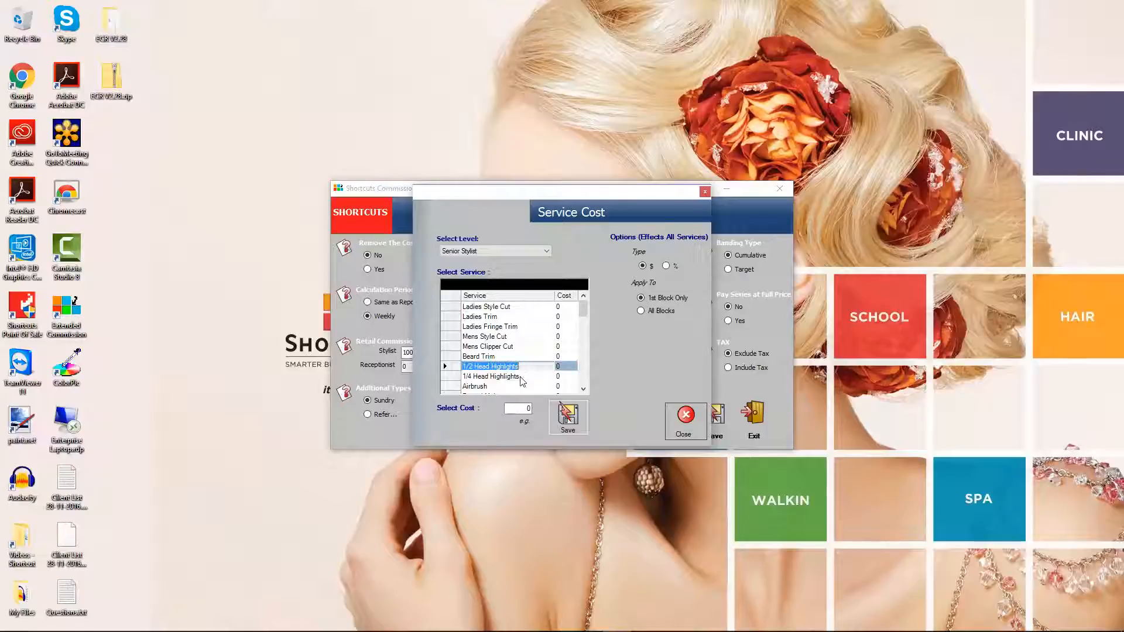
{"action": "left_click", "coordinate": [522, 412]}
{"action": "type", "text": "5"}
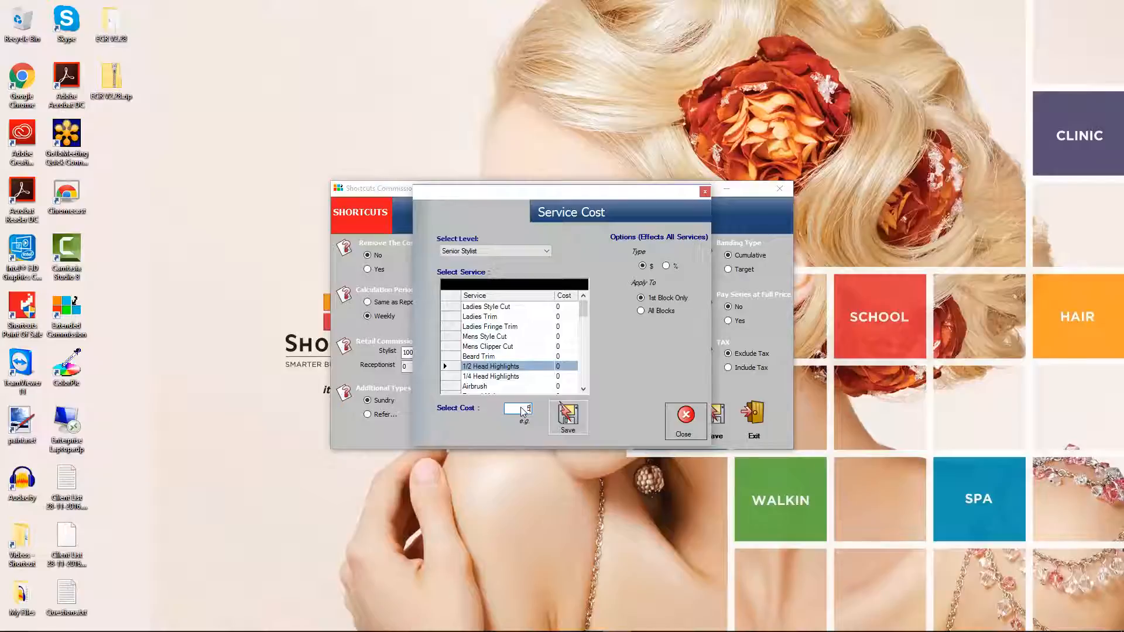
{"action": "left_click", "coordinate": [567, 417]}
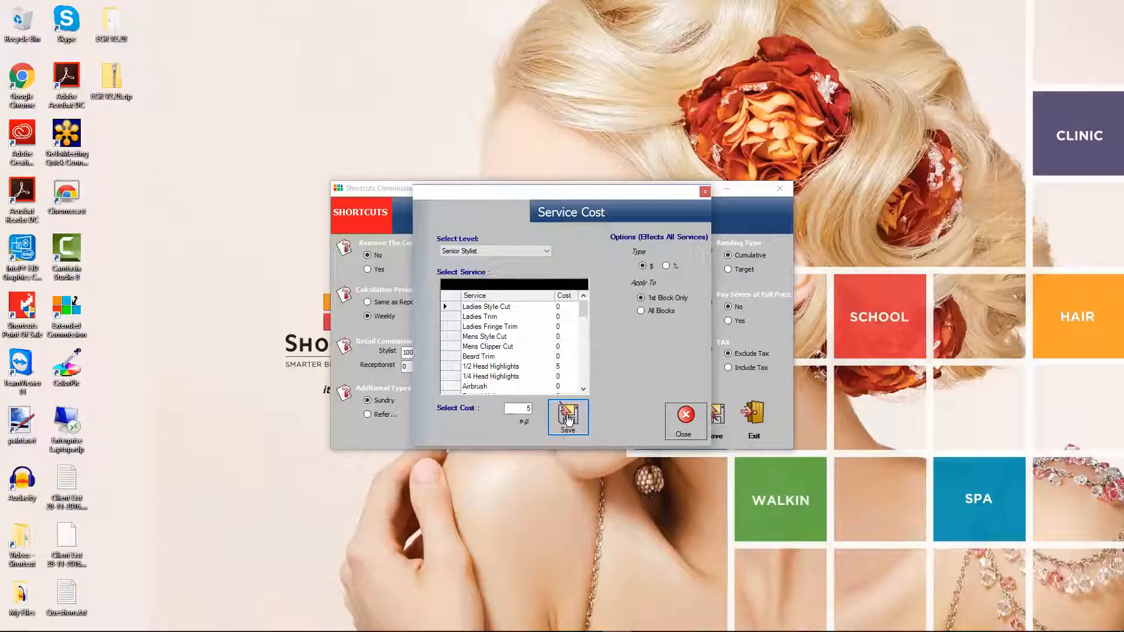
{"action": "left_click", "coordinate": [685, 421]}
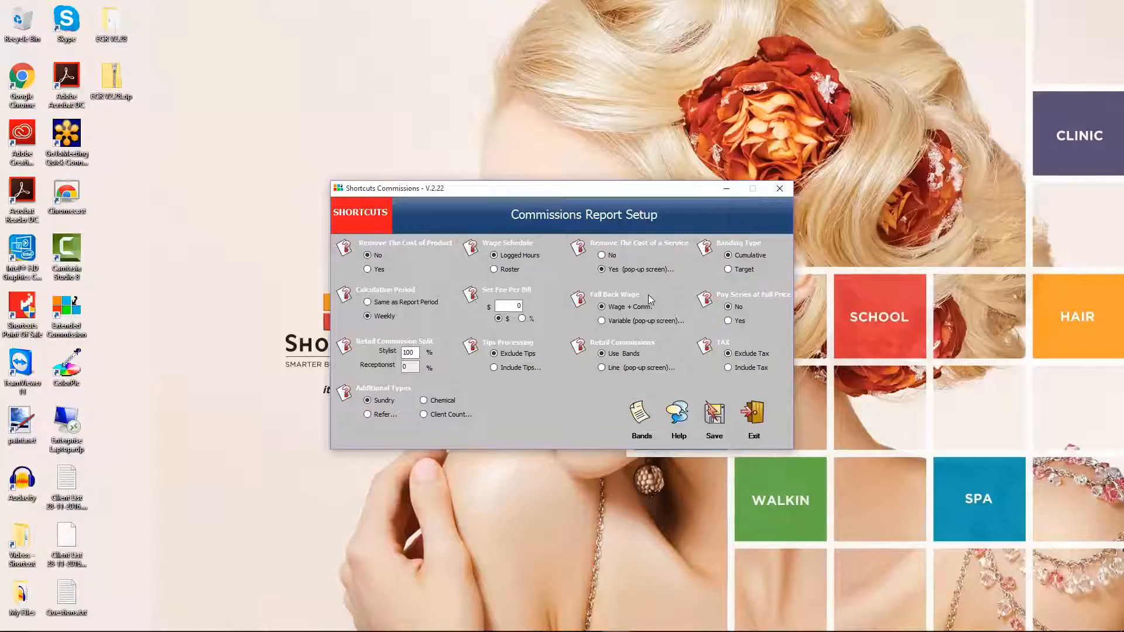
Step: Set Fall Back Wage to Variable, with Junior paid Comm. OR Wage
{"action": "left_click", "coordinate": [602, 320]}
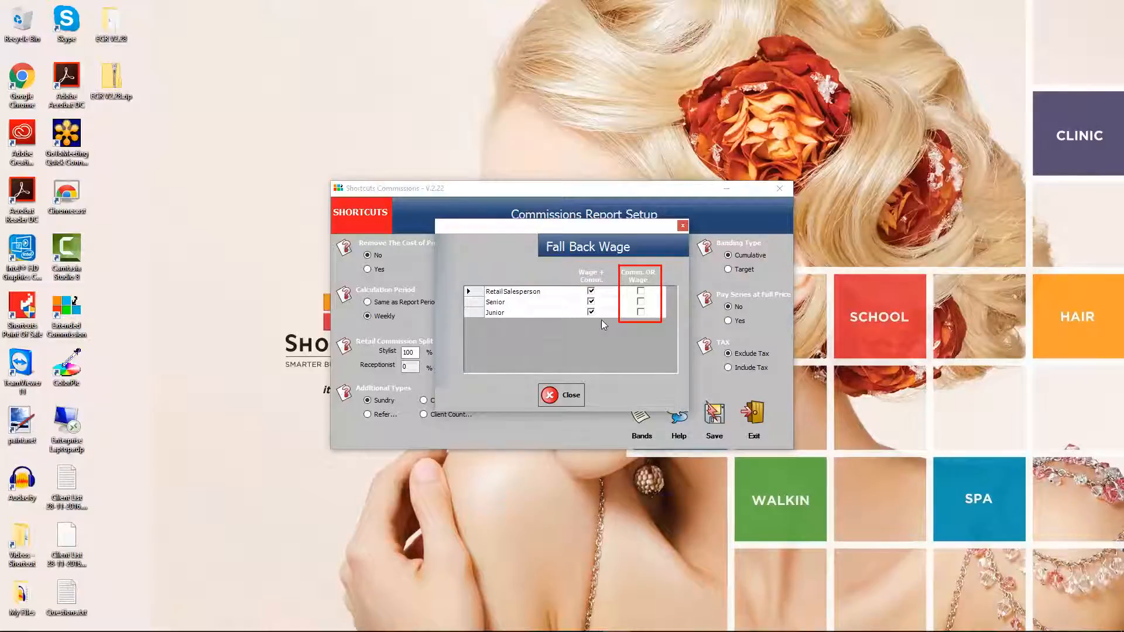
{"action": "left_click", "coordinate": [640, 312]}
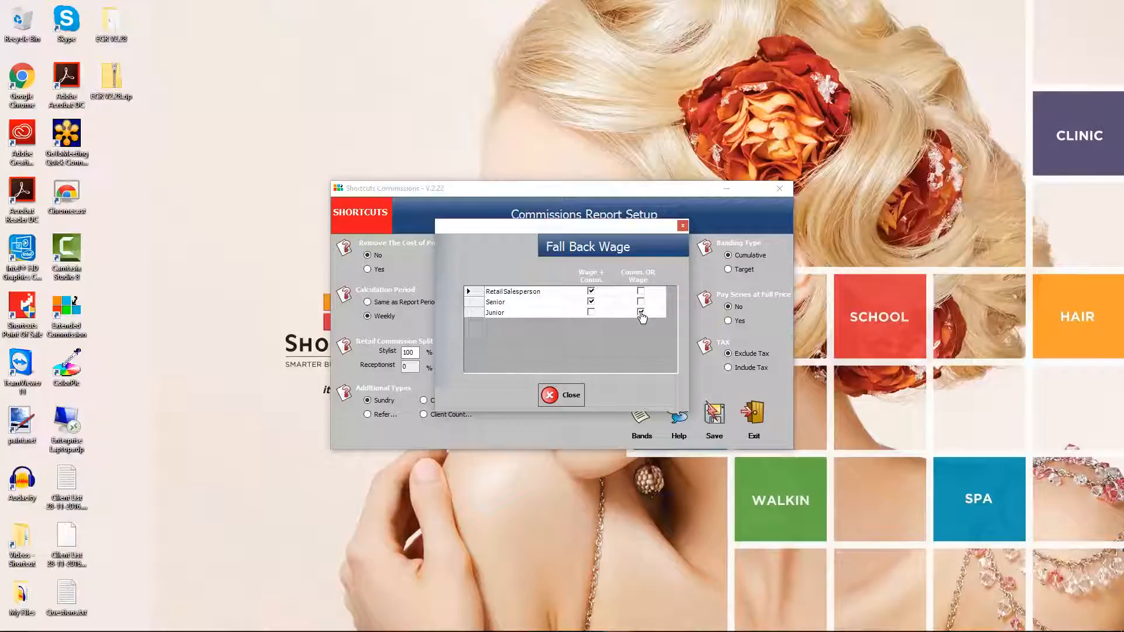
{"action": "left_click", "coordinate": [563, 395]}
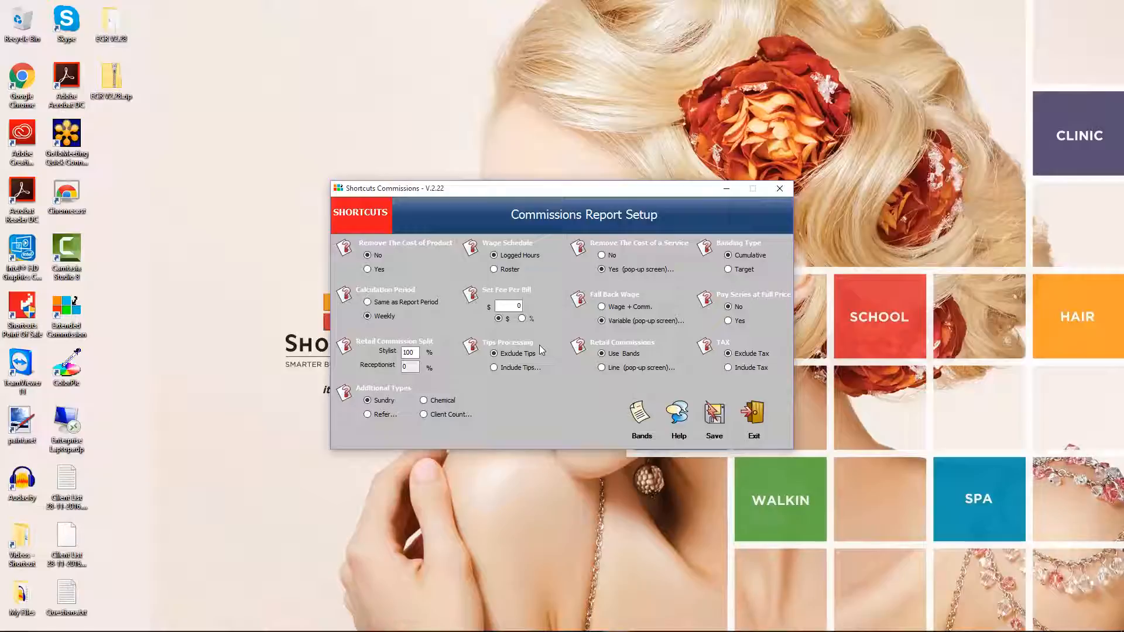
{"action": "left_click", "coordinate": [493, 368]}
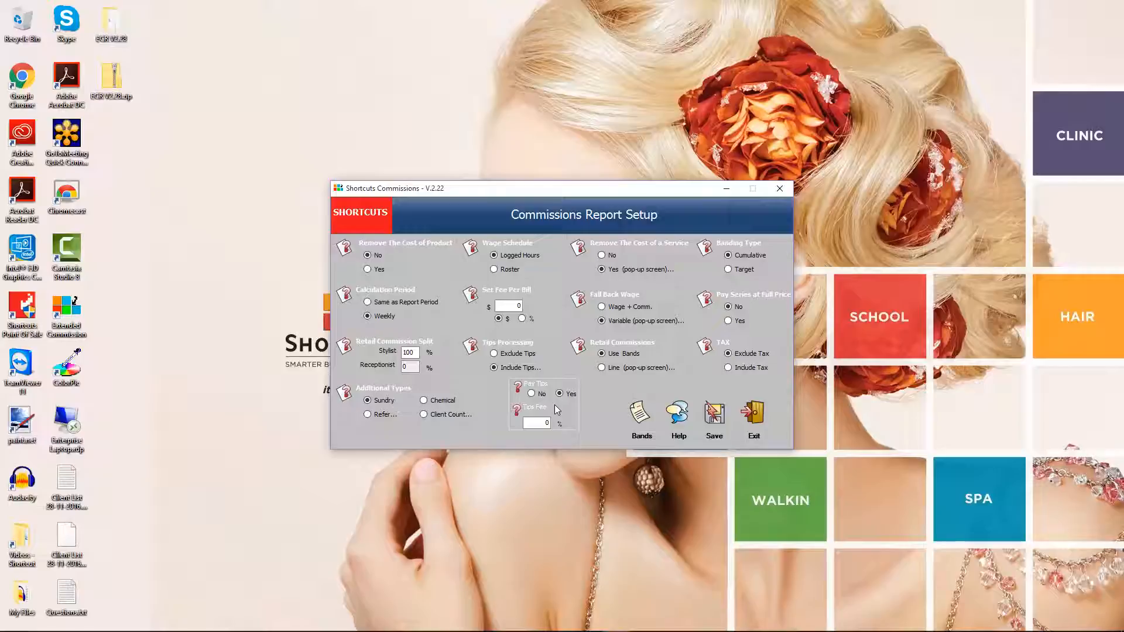
{"action": "left_click", "coordinate": [494, 353]}
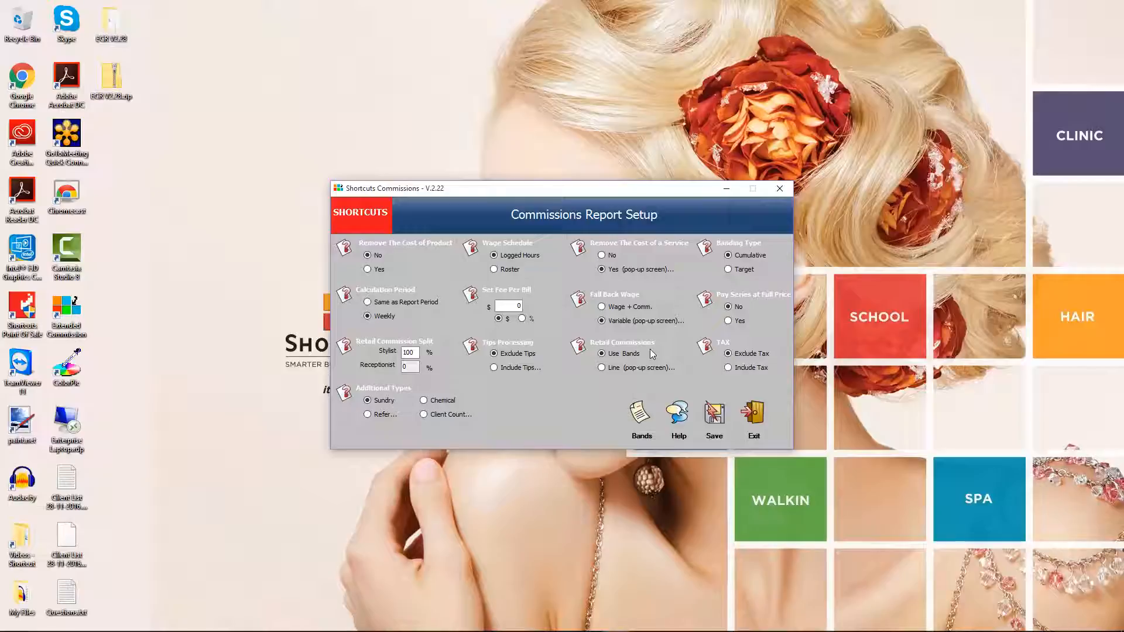
Step: Switch retail commissions to Line and save line rates of 5, 8, 10, 12 and 15%
{"action": "left_click", "coordinate": [601, 368]}
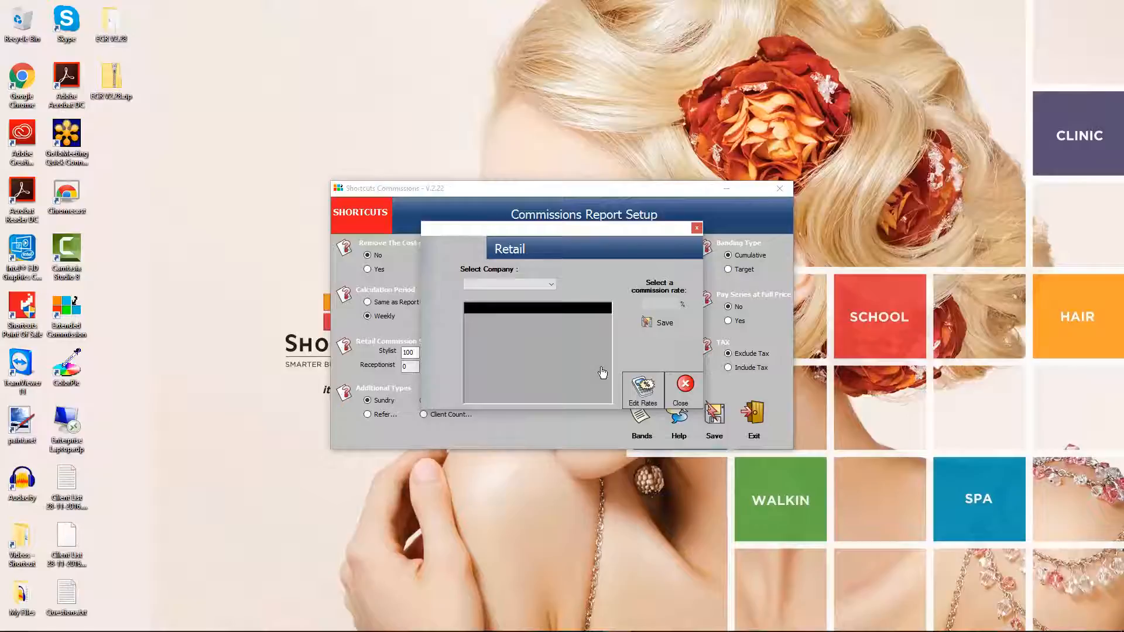
{"action": "left_click", "coordinate": [639, 387]}
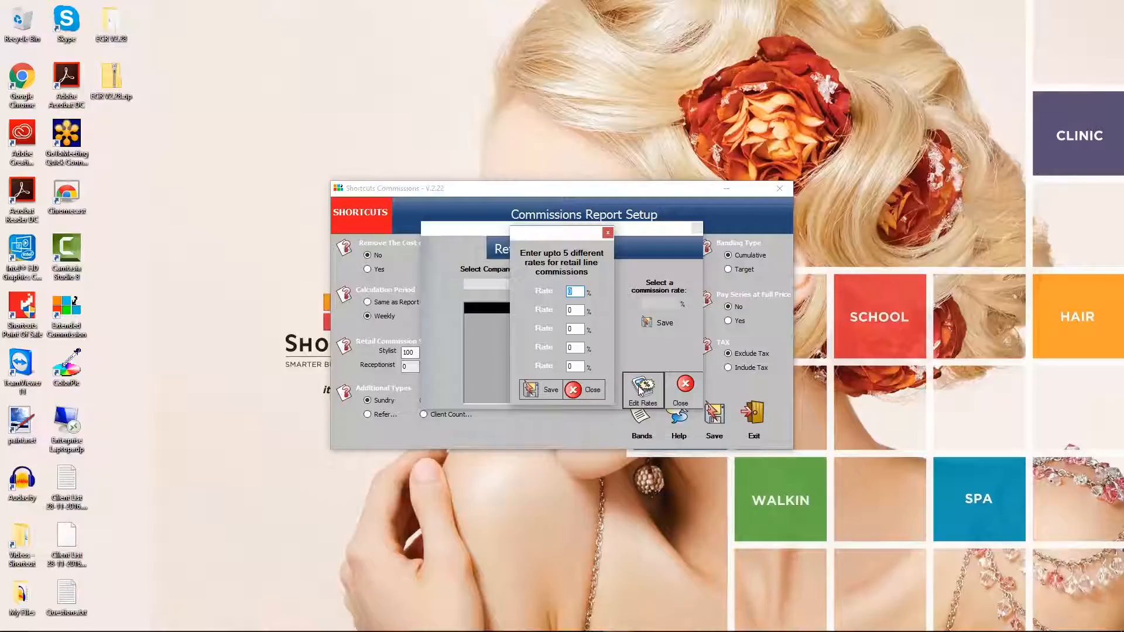
{"action": "type", "text": "5"}
{"action": "key", "text": "Tab"}
{"action": "type", "text": "8"}
{"action": "key", "text": "Tab"}
{"action": "type", "text": "10"}
{"action": "key", "text": "Tab"}
{"action": "type", "text": "12"}
{"action": "left_click", "coordinate": [575, 366]}
{"action": "type", "text": "15"}
{"action": "left_click", "coordinate": [545, 392]}
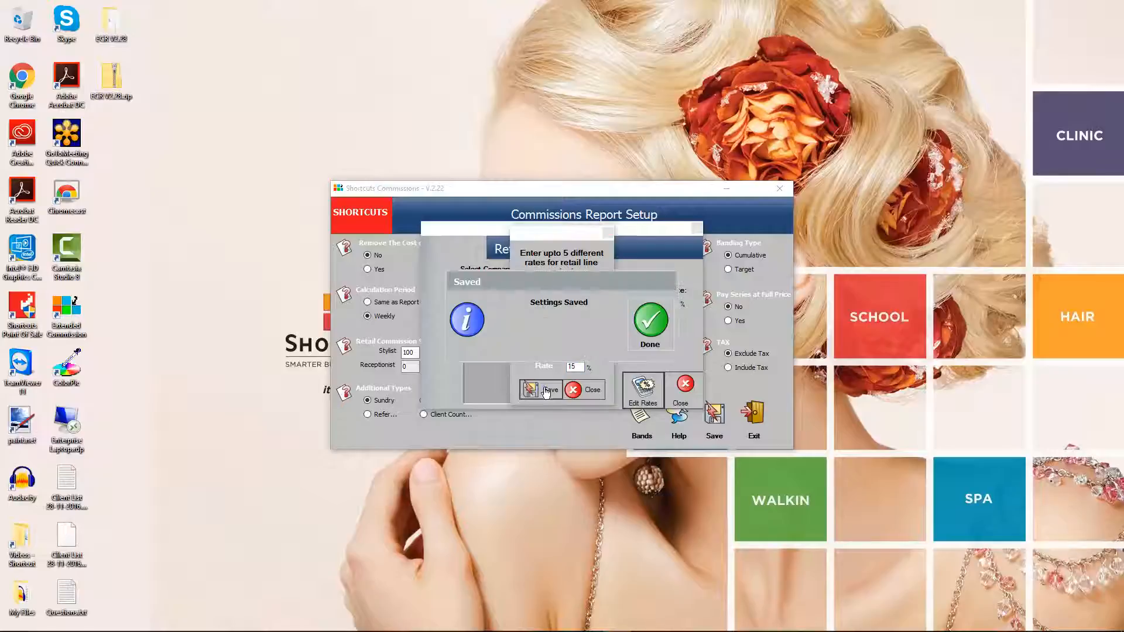
{"action": "left_click", "coordinate": [647, 322]}
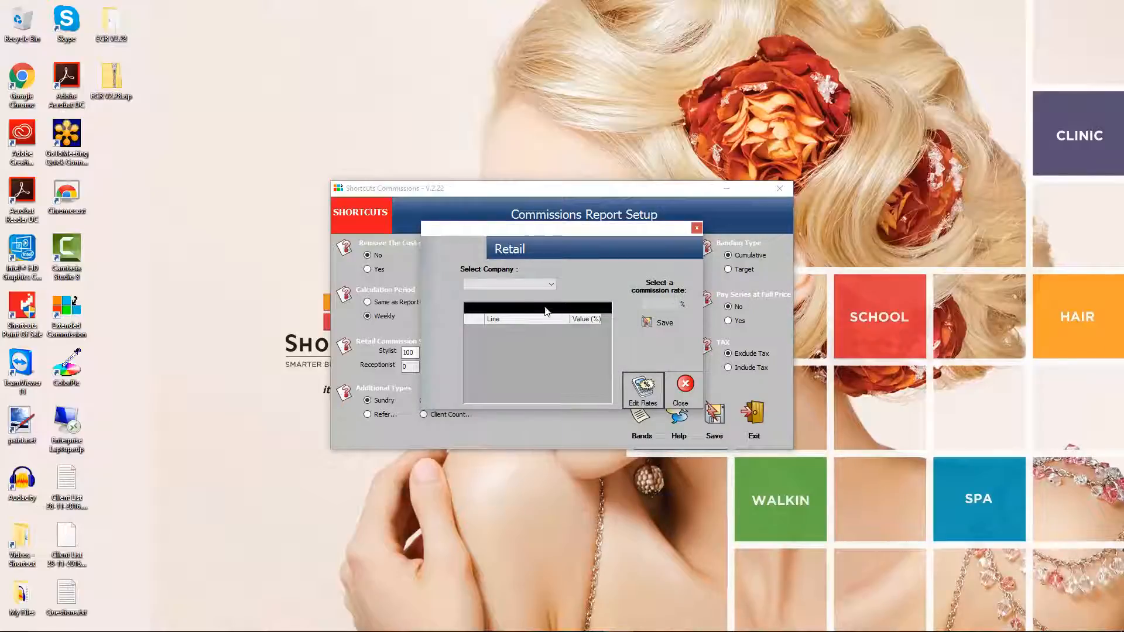
Step: Give American Crew's PRECISION BLEND line a 10% rate, save, and close the Retail window
{"action": "left_click", "coordinate": [528, 284]}
{"action": "left_click", "coordinate": [507, 292]}
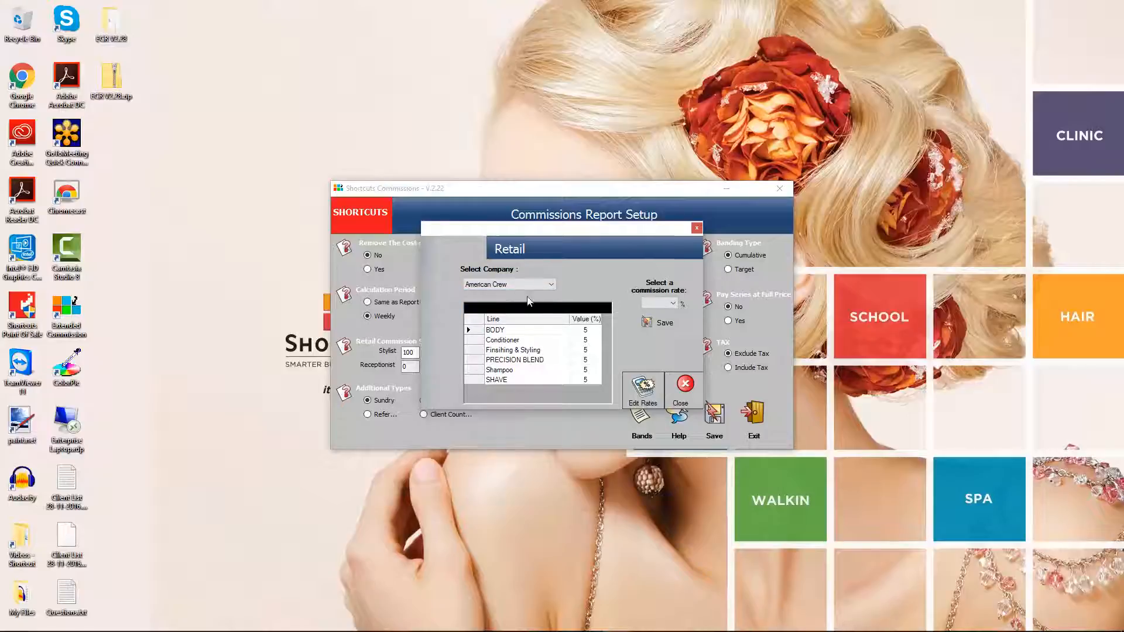
{"action": "left_click", "coordinate": [562, 361]}
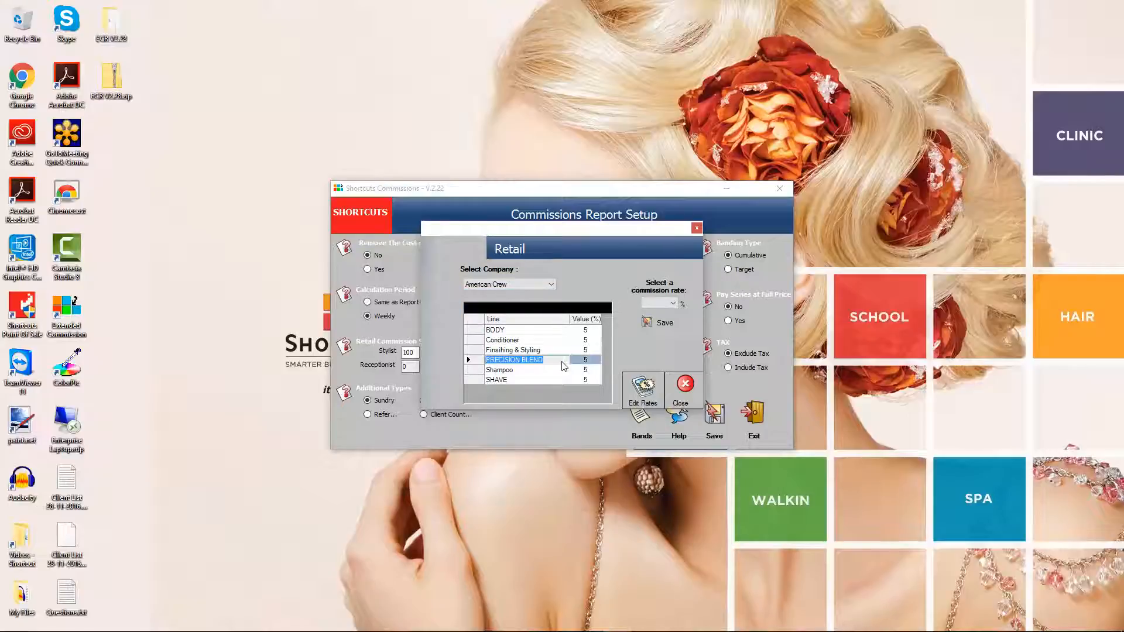
{"action": "left_click", "coordinate": [673, 304]}
{"action": "left_click", "coordinate": [654, 332]}
{"action": "left_click", "coordinate": [657, 323]}
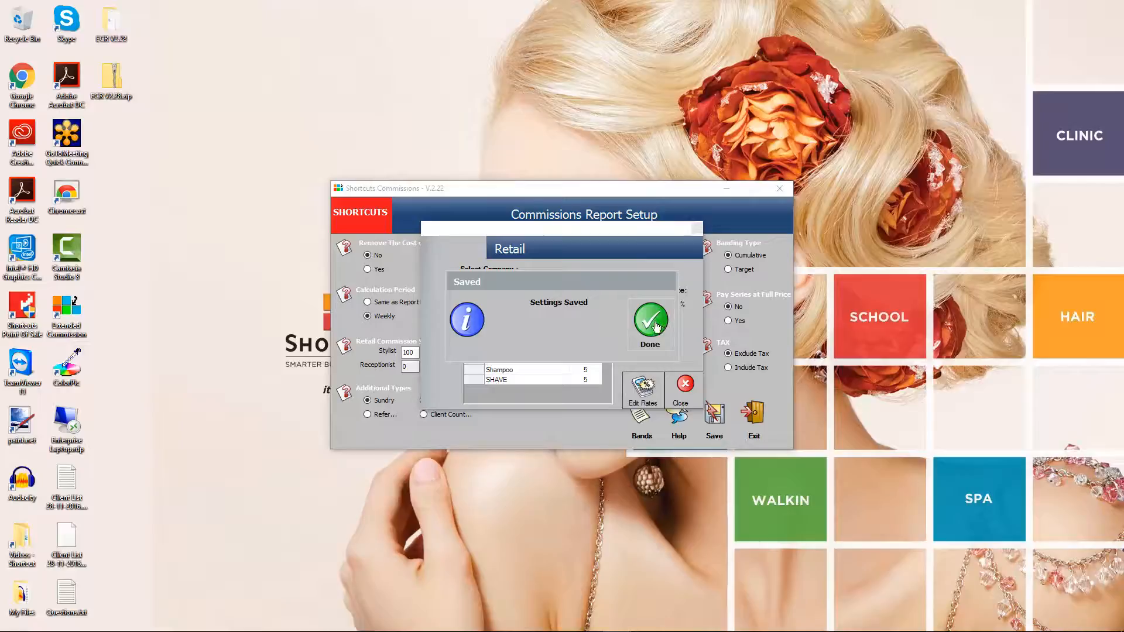
{"action": "left_click", "coordinate": [652, 321]}
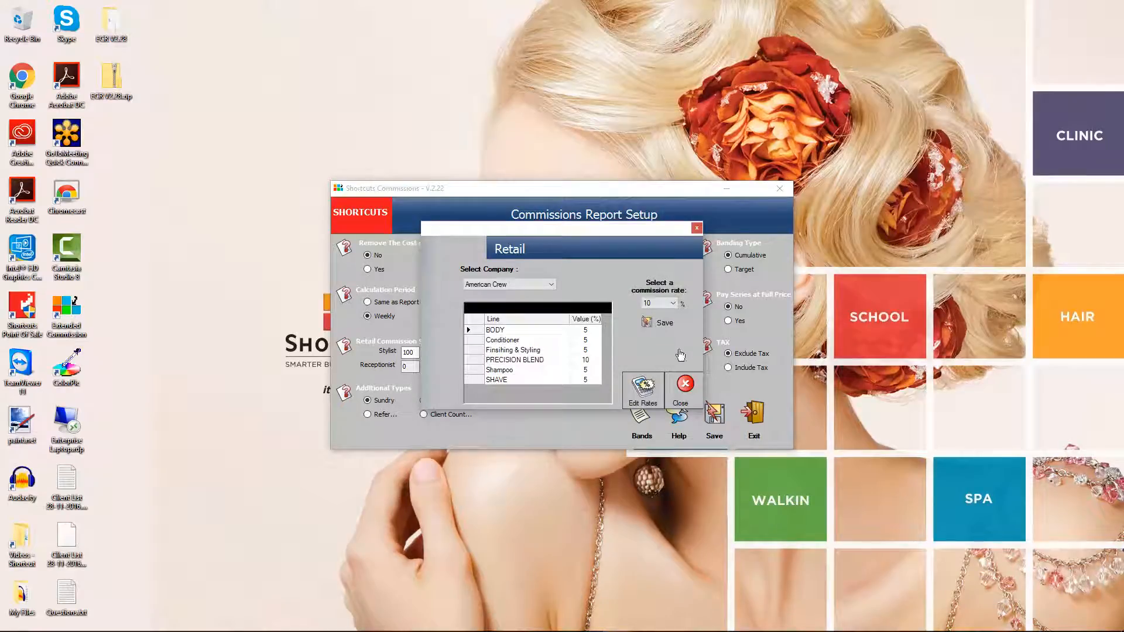
{"action": "left_click", "coordinate": [683, 383]}
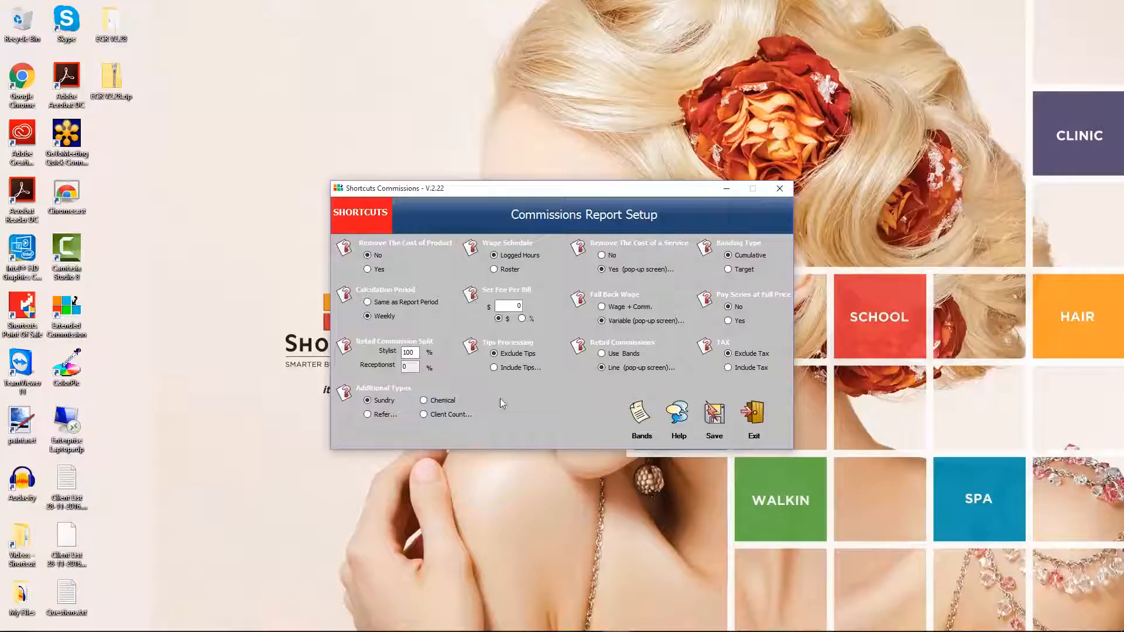
Step: Check Help, then save the commissions system settings and exit the setup
{"action": "left_click", "coordinate": [676, 413]}
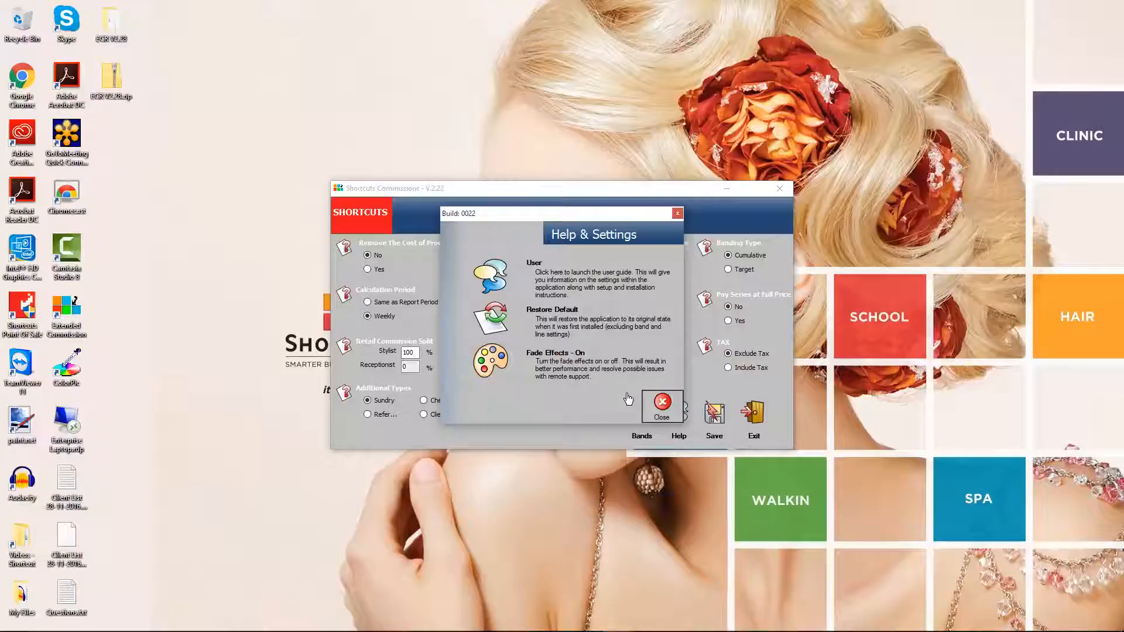
{"action": "left_click", "coordinate": [660, 403]}
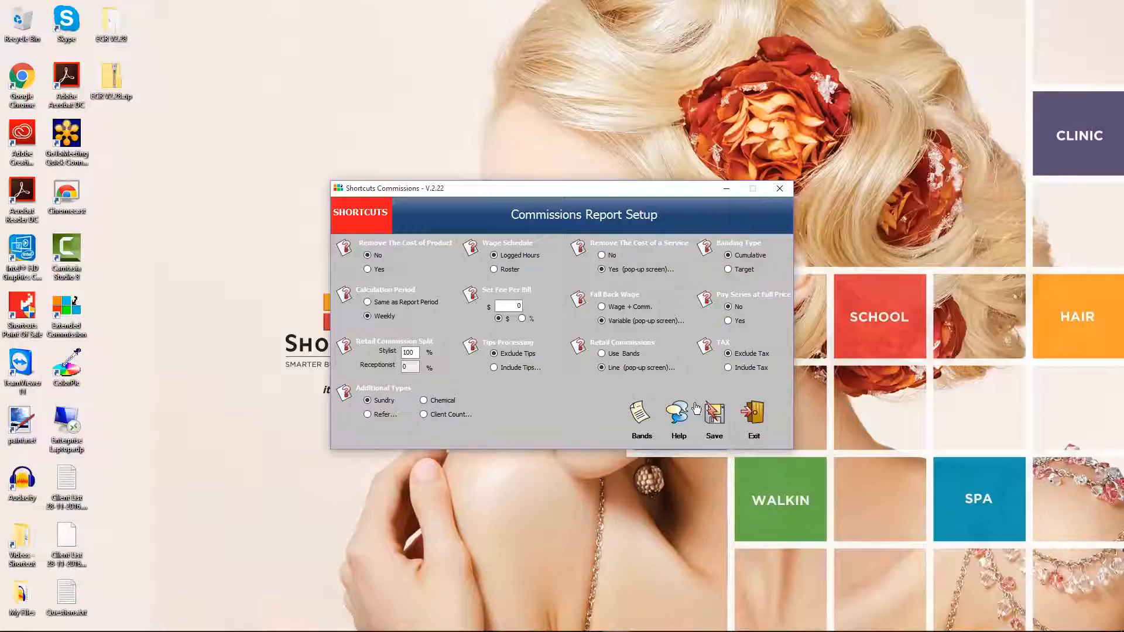
{"action": "left_click", "coordinate": [713, 416]}
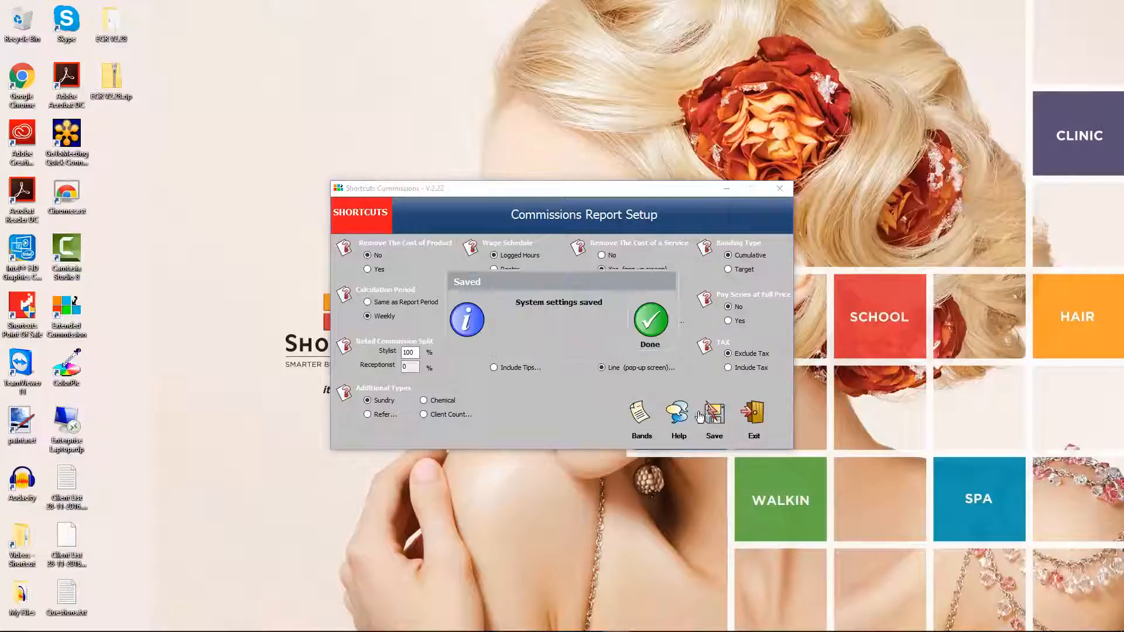
{"action": "left_click", "coordinate": [652, 324]}
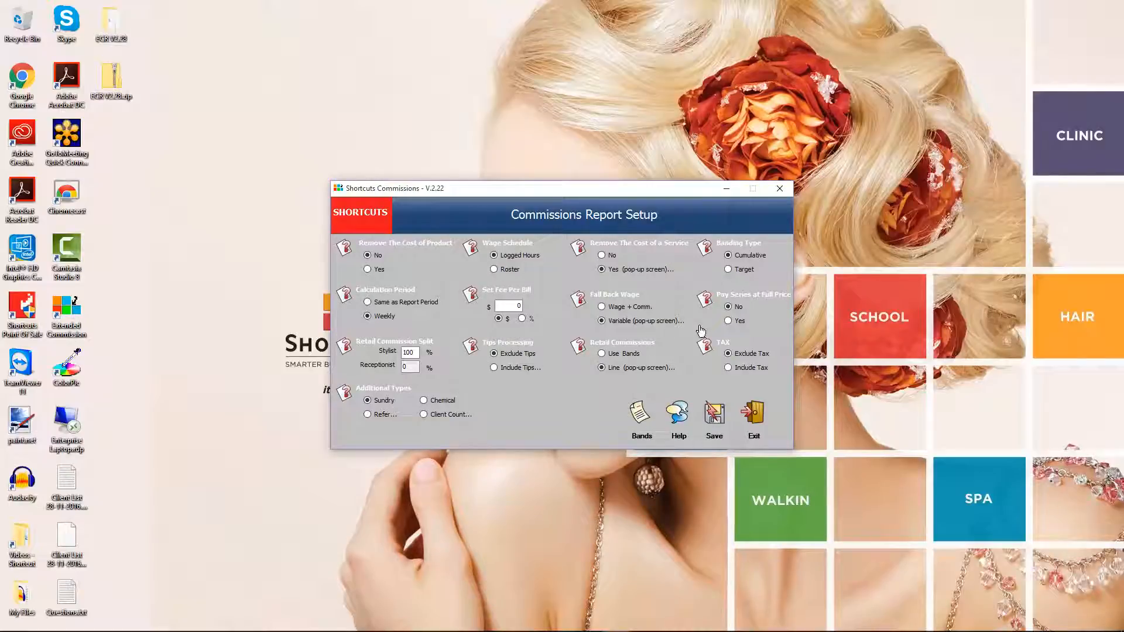
{"action": "left_click", "coordinate": [754, 412]}
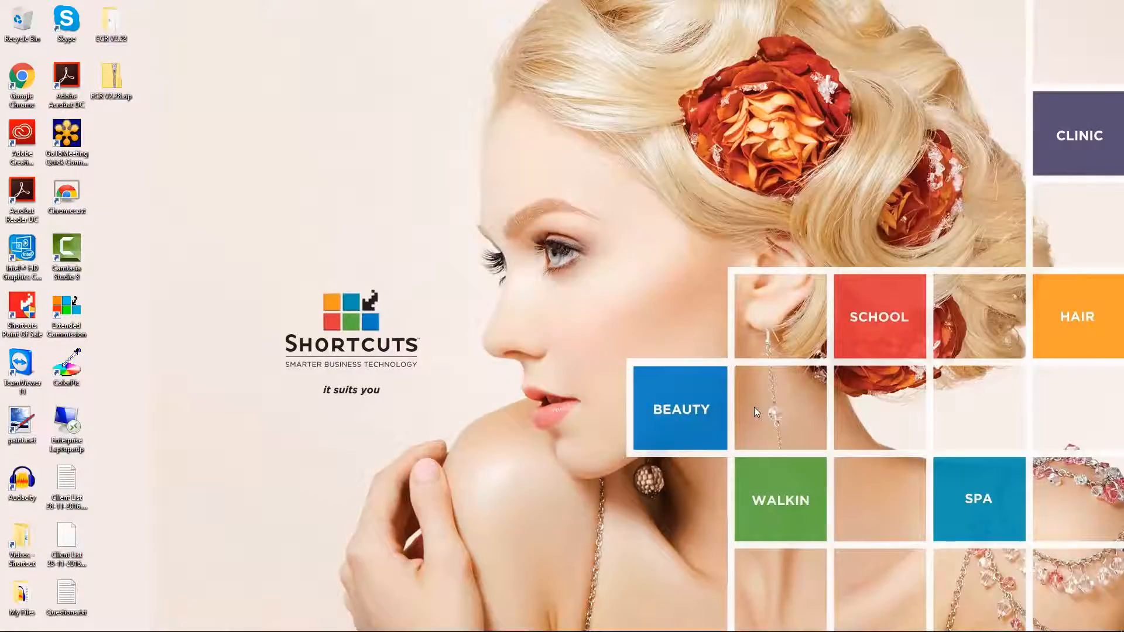